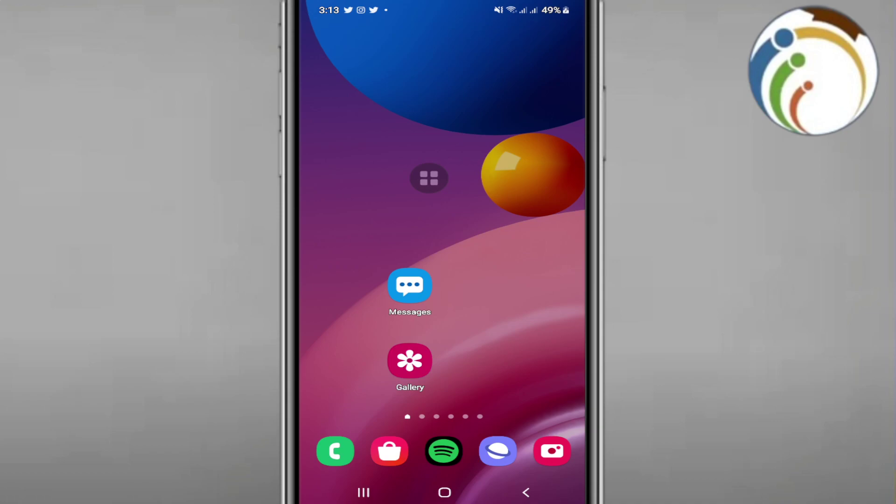
Reopen WhatsApp on the A Z chat from Recents, then back out to the Chats list.
click(363, 493)
click(446, 221)
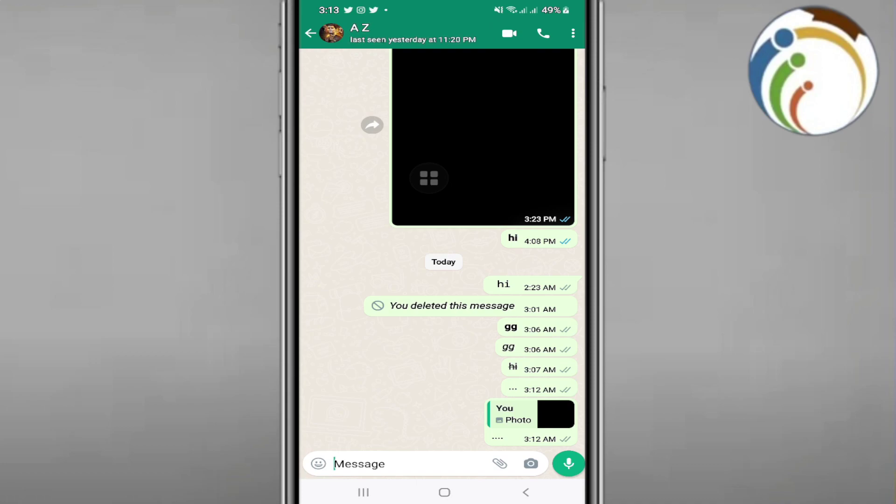
click(526, 493)
scroll(442, 238, down, 1)
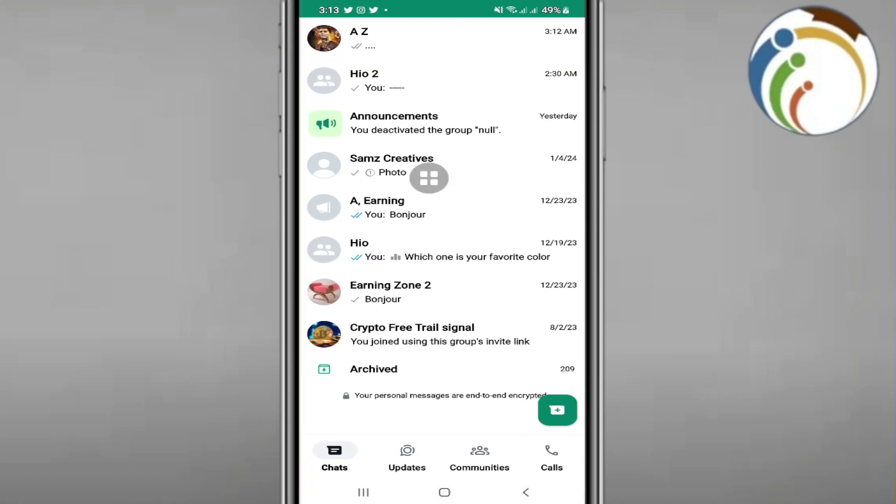
scroll(443, 239, up, 1)
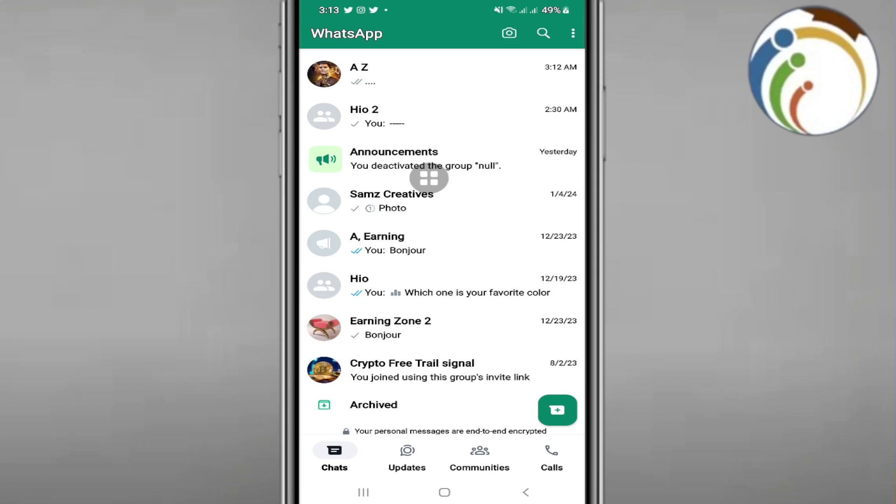
Open the A Z chat, check A Z's contact info, then go back and reopen the chat.
click(441, 73)
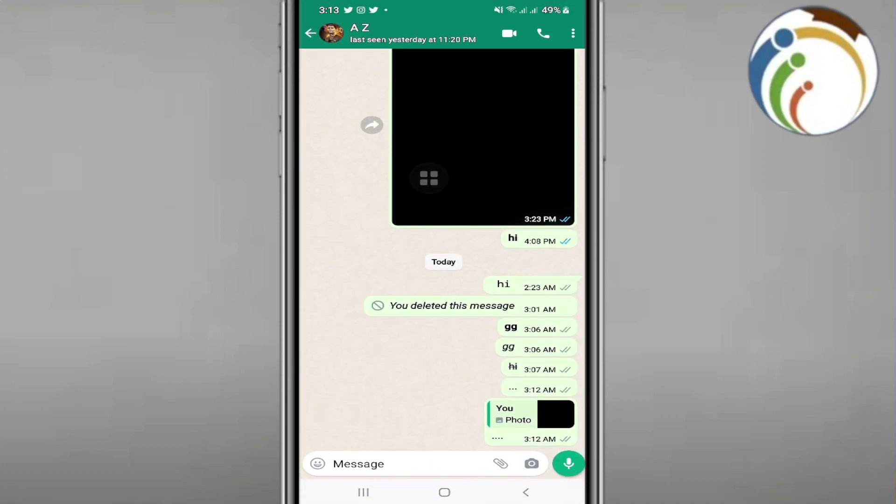
click(413, 33)
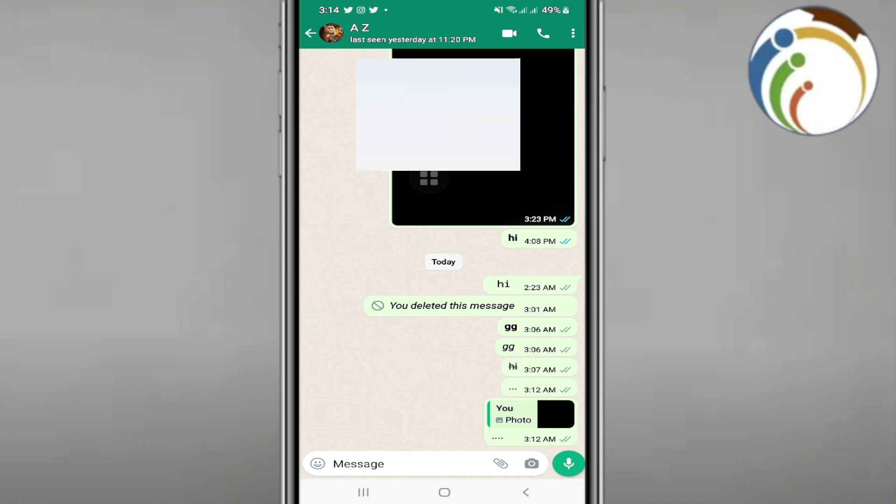
click(413, 33)
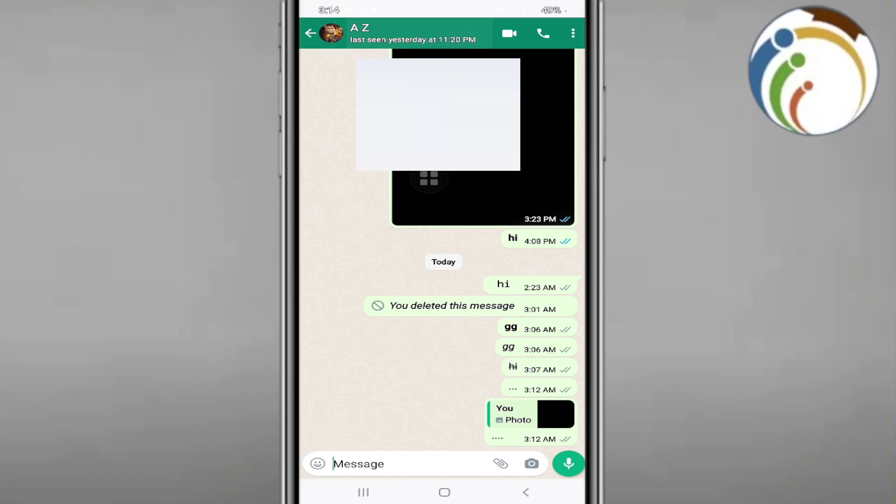
click(316, 33)
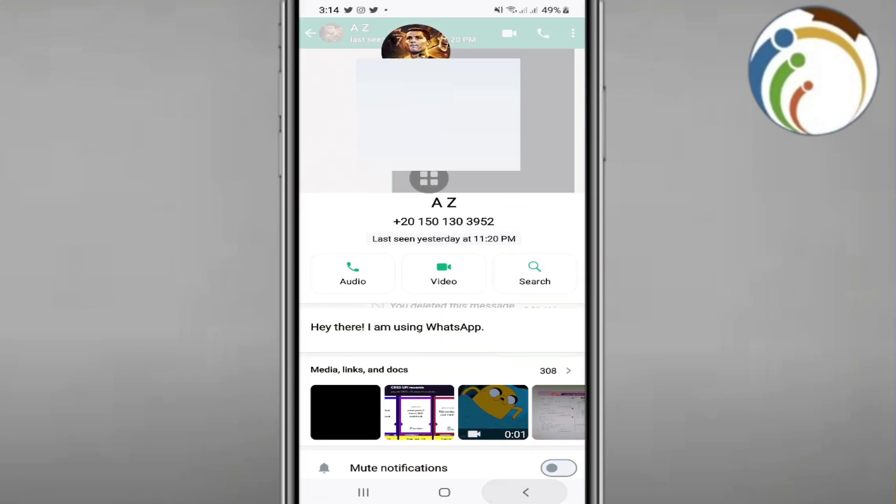
click(311, 33)
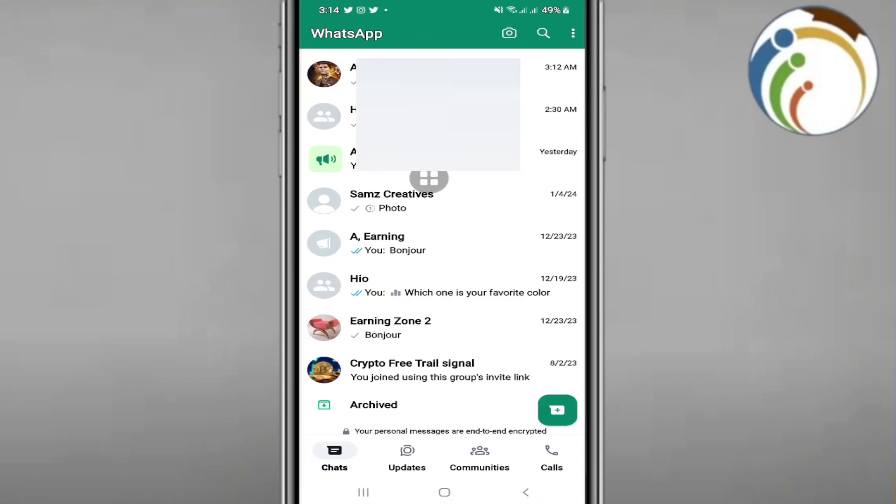
click(554, 74)
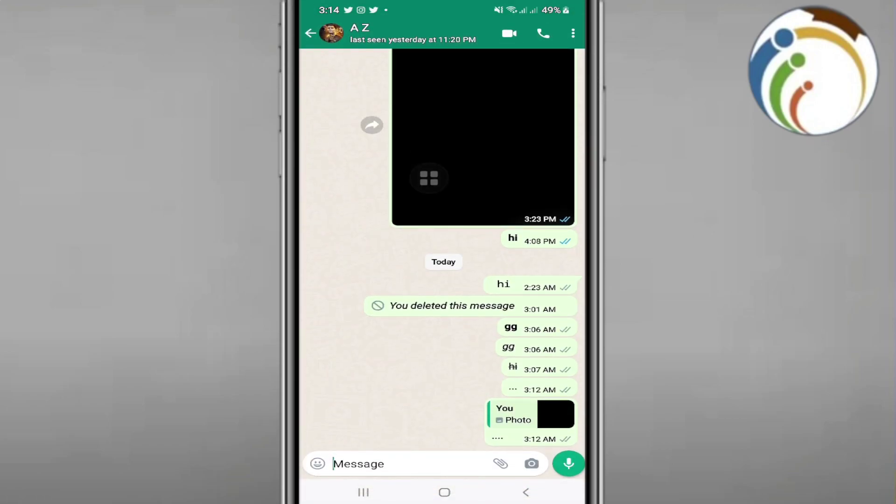
scroll(442, 253, up, 5)
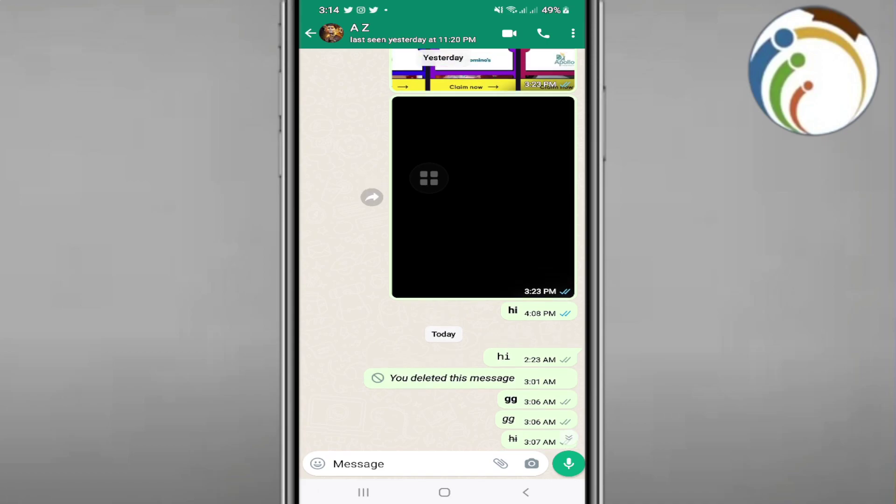
scroll(441, 252, up, 3)
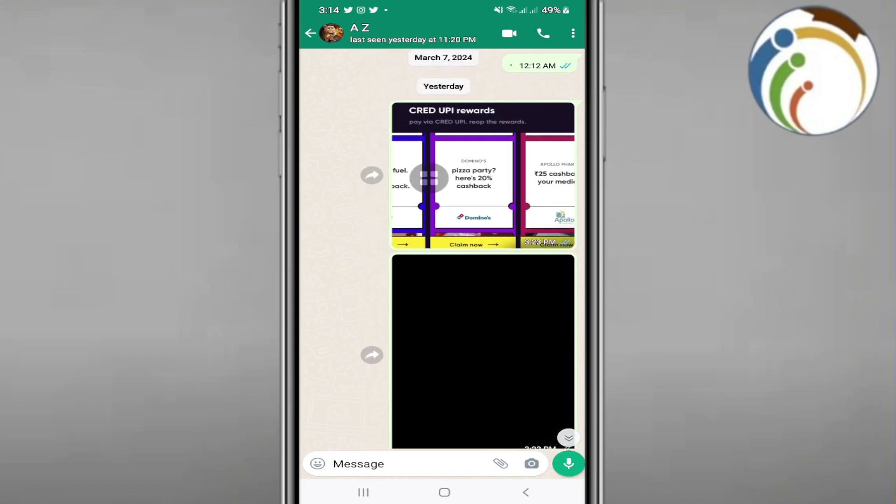
scroll(441, 253, up, 2)
scroll(441, 253, up, 5)
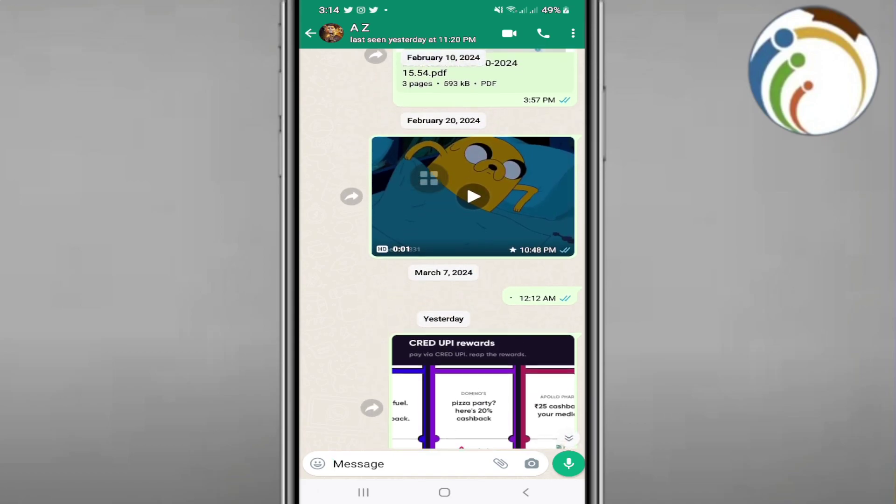
scroll(442, 252, down, 3)
scroll(441, 252, down, 5)
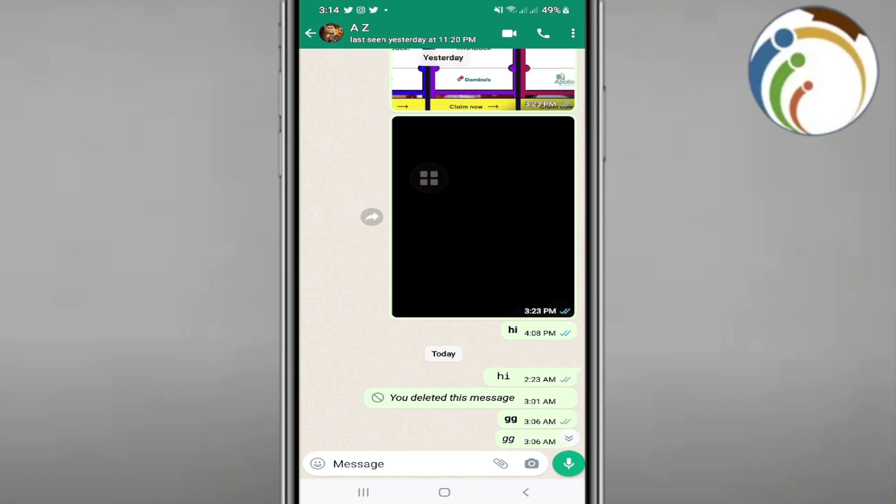
scroll(441, 253, down, 2)
Leave the A Z chat after browsing back to its February 2024 messages.
click(444, 493)
Return to WhatsApp from Recents, open Earning Zone 2, then go to the home screen.
click(364, 492)
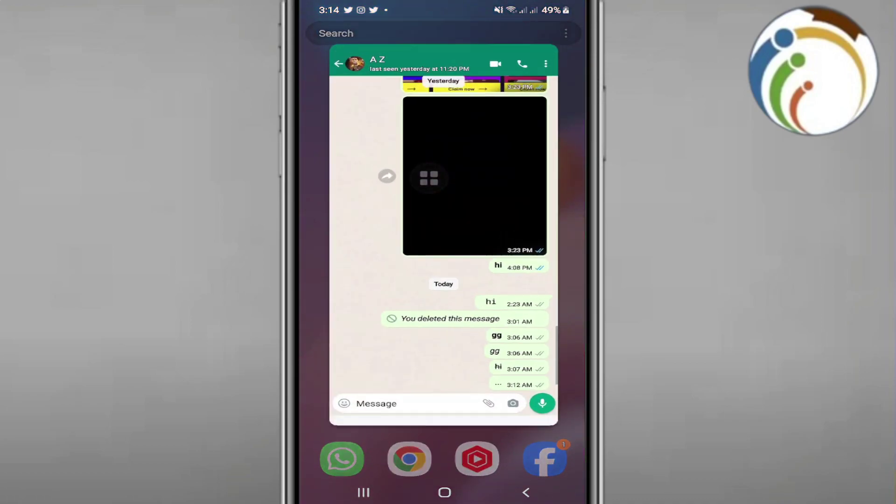
click(526, 492)
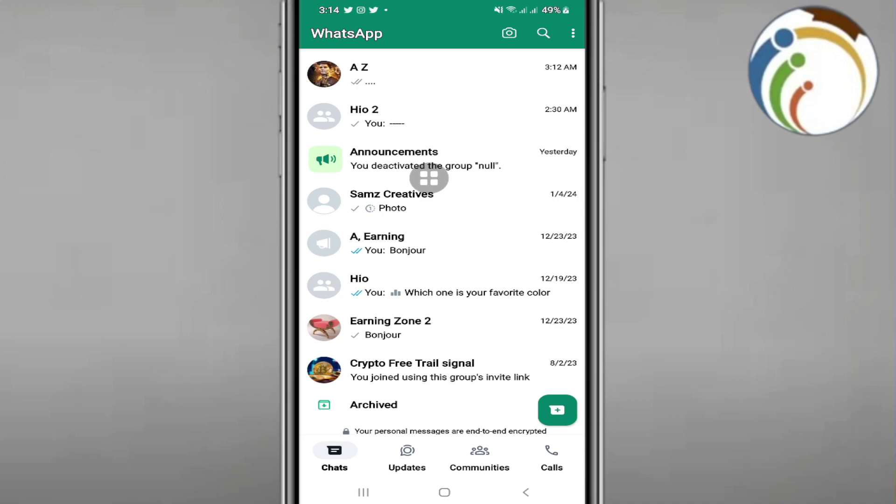
click(390, 328)
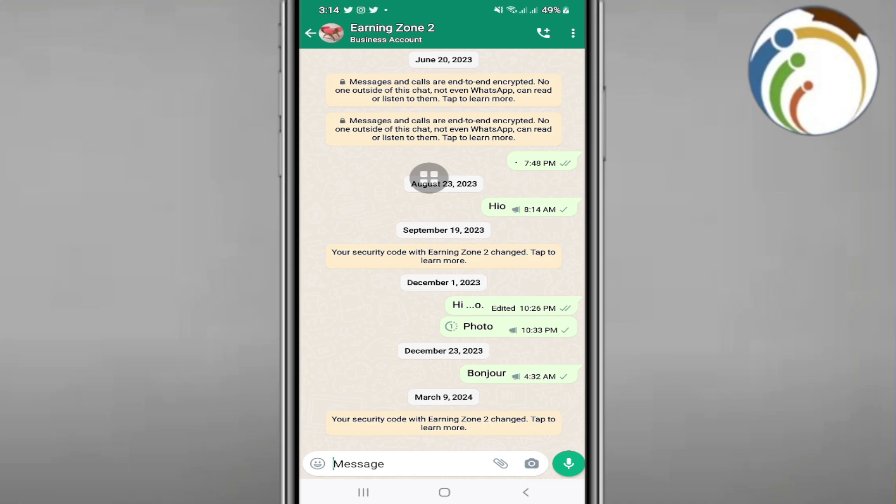
click(444, 492)
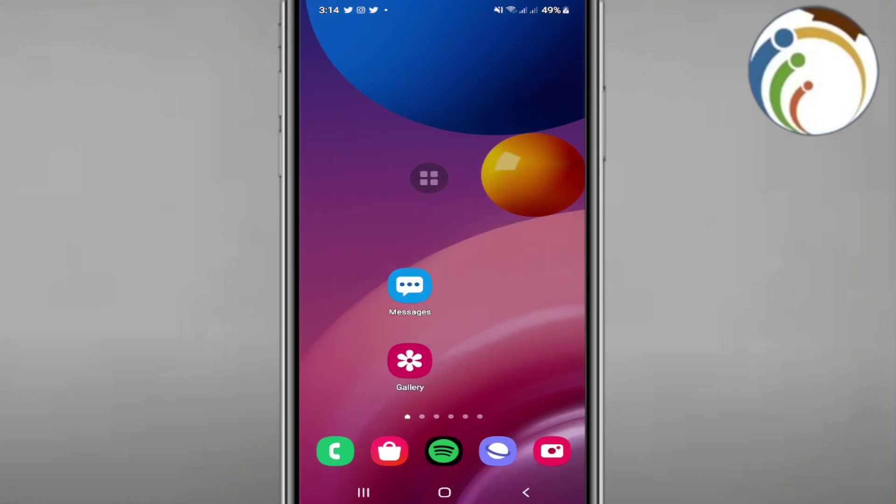
mouse_move(533, 281)
mouse_down()
mouse_move(336, 280)
mouse_move(546, 280)
mouse_up()
drag(490, 280, 406, 280)
drag(505, 280, 406, 280)
mouse_move(429, 179)
mouse_down()
mouse_move(386, 217)
mouse_move(354, 389)
mouse_up()
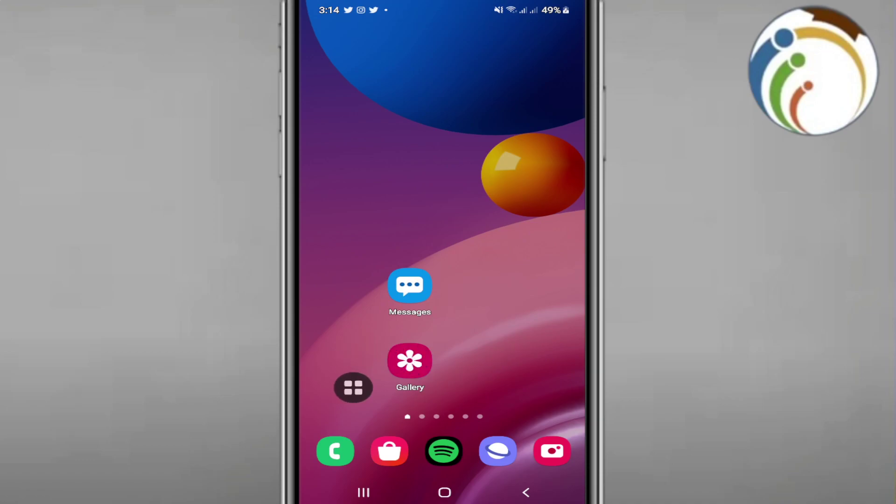